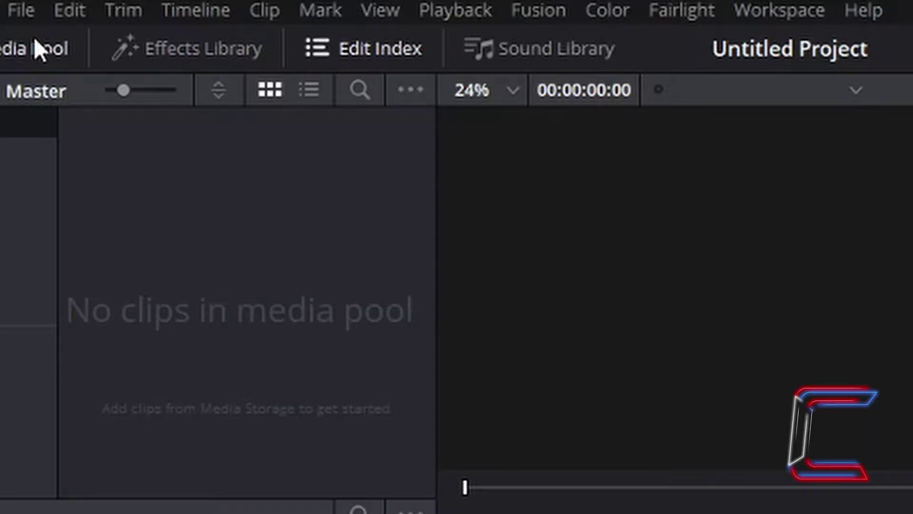
Import Conti Logo WATERMARK.png and place it on track V1 as a five-second clip
{"action": "left_click", "coordinate": [21, 10]}
{"action": "mouse_move", "coordinate": [136, 259]}
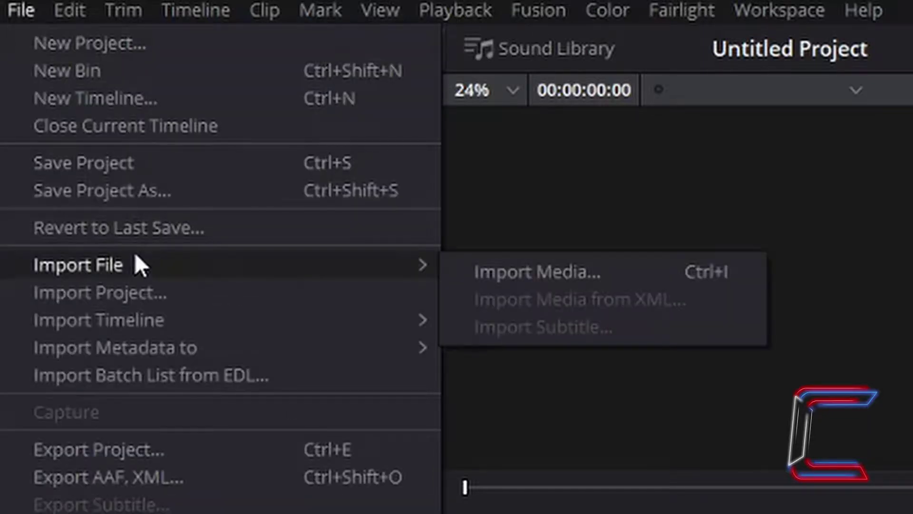
{"action": "left_click", "coordinate": [501, 273]}
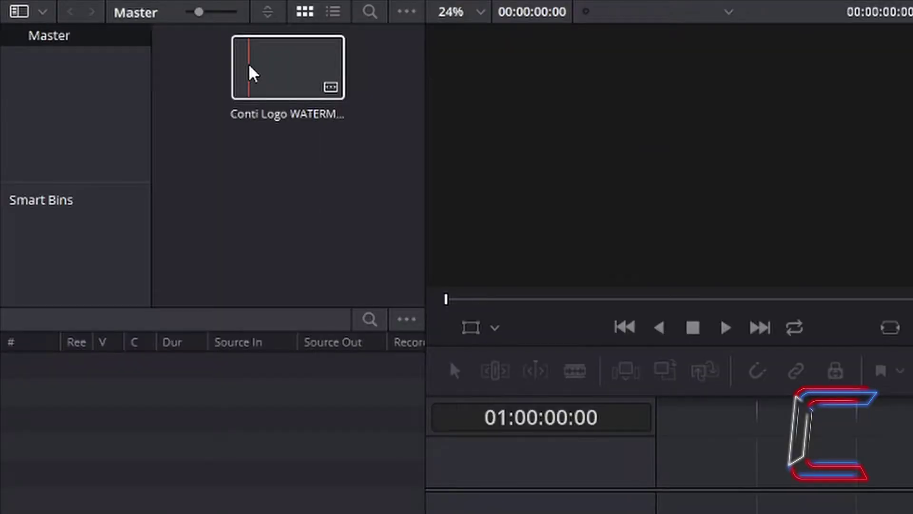
{"action": "left_click", "coordinate": [250, 67]}
{"action": "left_click_drag", "start_coordinate": [248, 66], "coordinate": [677, 490]}
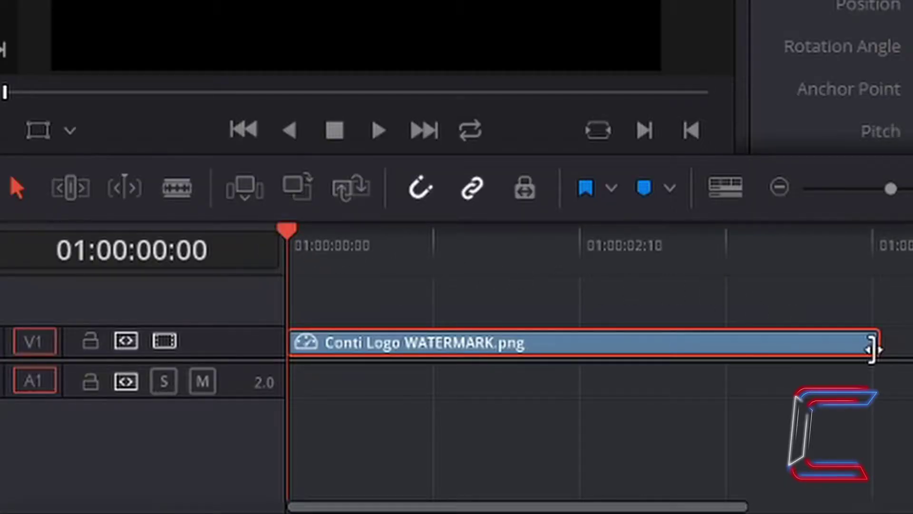
{"action": "mouse_move", "coordinate": [293, 228]}
{"action": "left_mouse_down"}
{"action": "mouse_move", "coordinate": [532, 281]}
{"action": "mouse_move", "coordinate": [799, 315]}
{"action": "mouse_move", "coordinate": [882, 315]}
{"action": "left_mouse_up"}
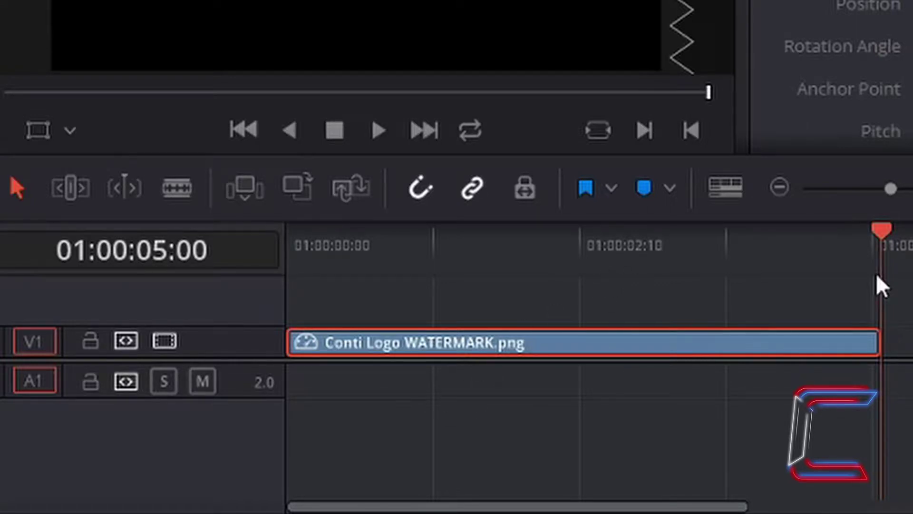
Cut the logo clip at 01:00:02:00 with the Blade tool and delete the later piece
{"action": "left_click_drag", "start_coordinate": [873, 276], "coordinate": [527, 247]}
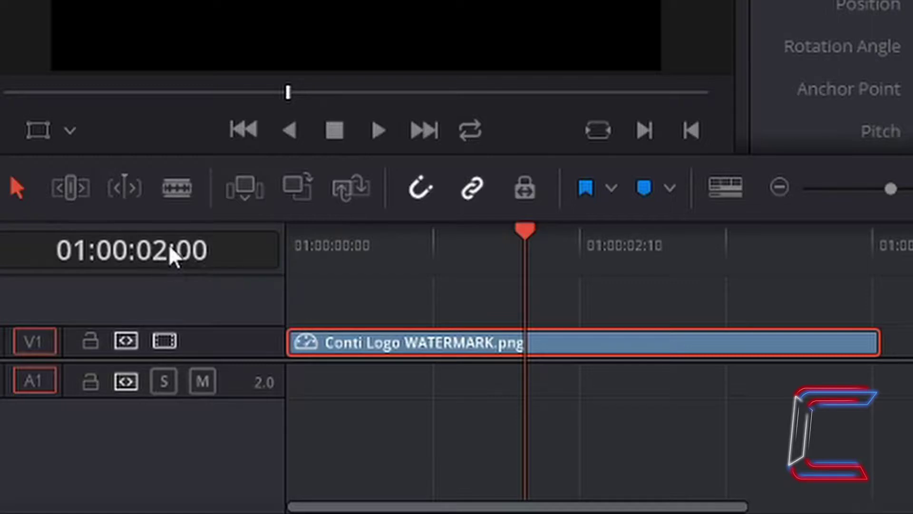
{"action": "left_click", "coordinate": [183, 193]}
{"action": "left_click", "coordinate": [524, 343]}
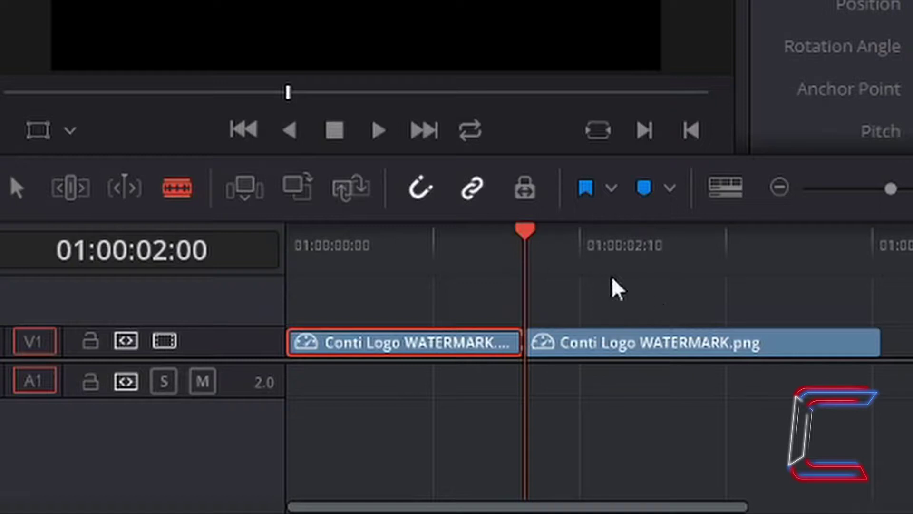
{"action": "left_click", "coordinate": [21, 200]}
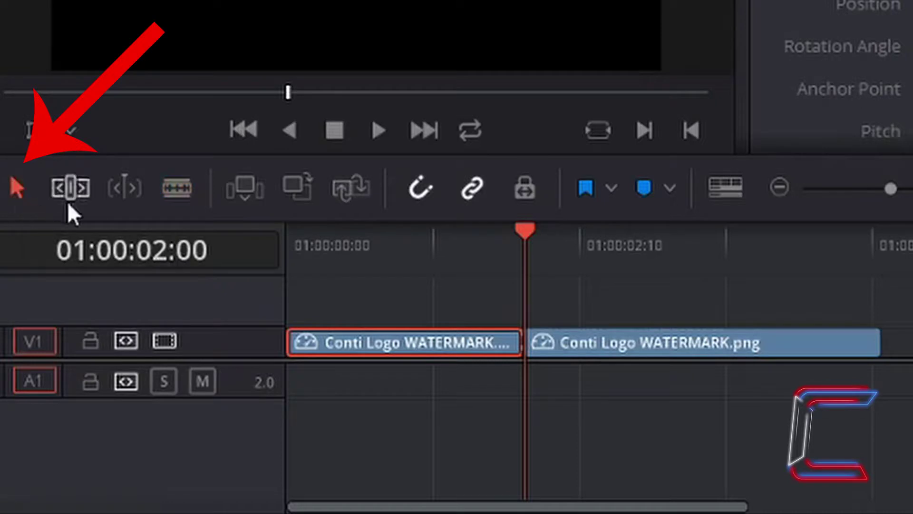
{"action": "left_click", "coordinate": [681, 344]}
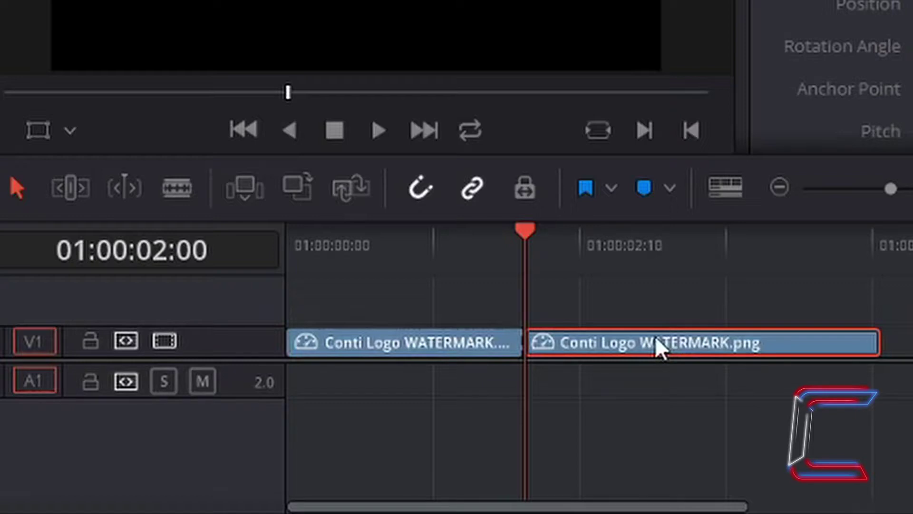
{"action": "key", "text": "Delete"}
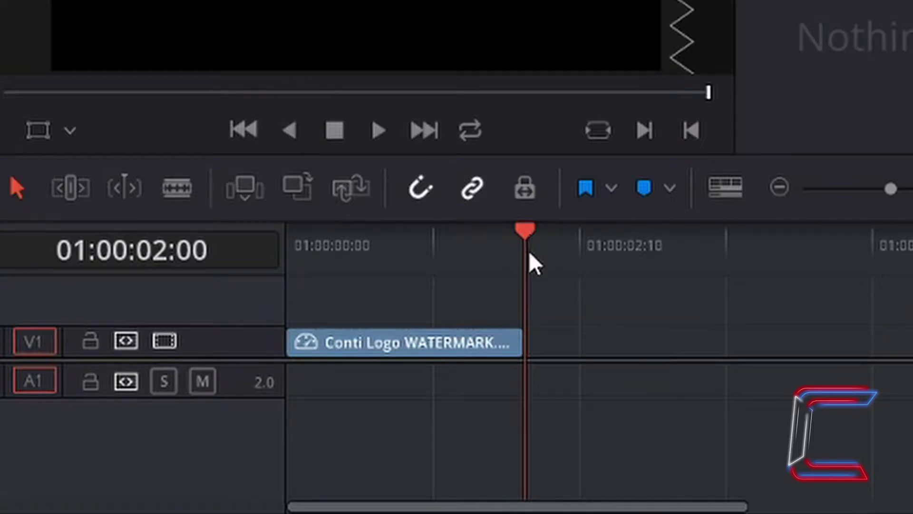
Set the logo clip's Rotation Angle to 90 and keyframe it at 01:00:02:00
{"action": "left_click", "coordinate": [436, 344]}
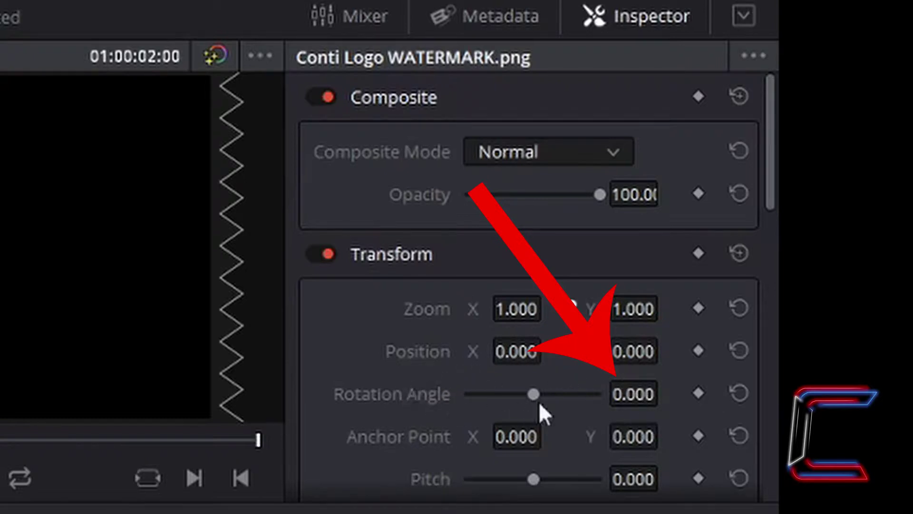
{"action": "left_click", "coordinate": [633, 394]}
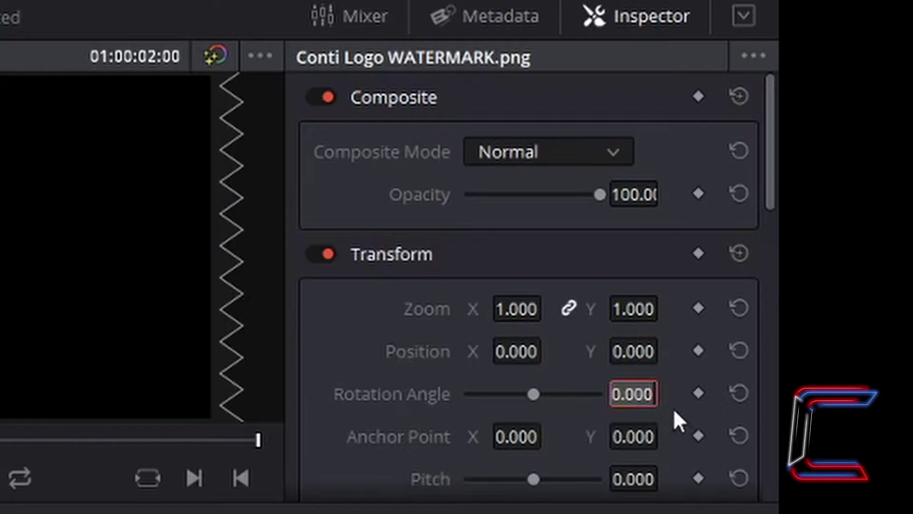
{"action": "type", "text": "90"}
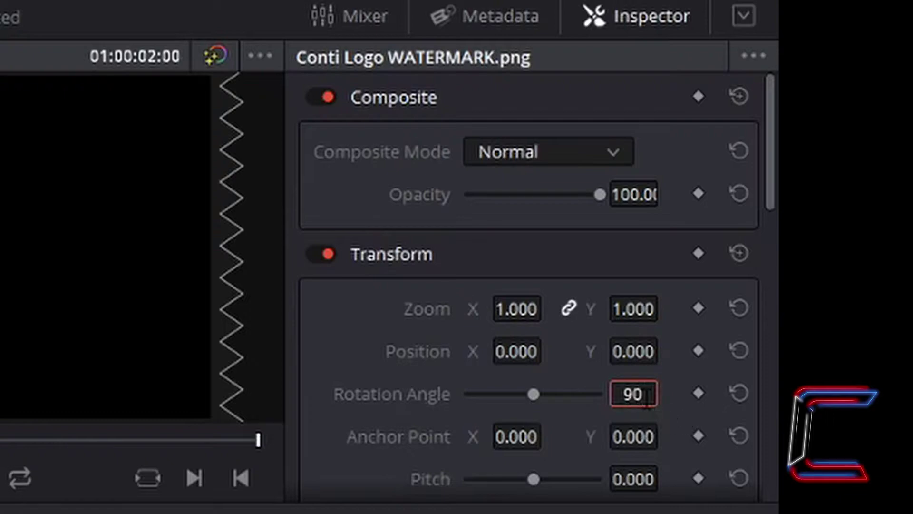
{"action": "key", "text": "Return"}
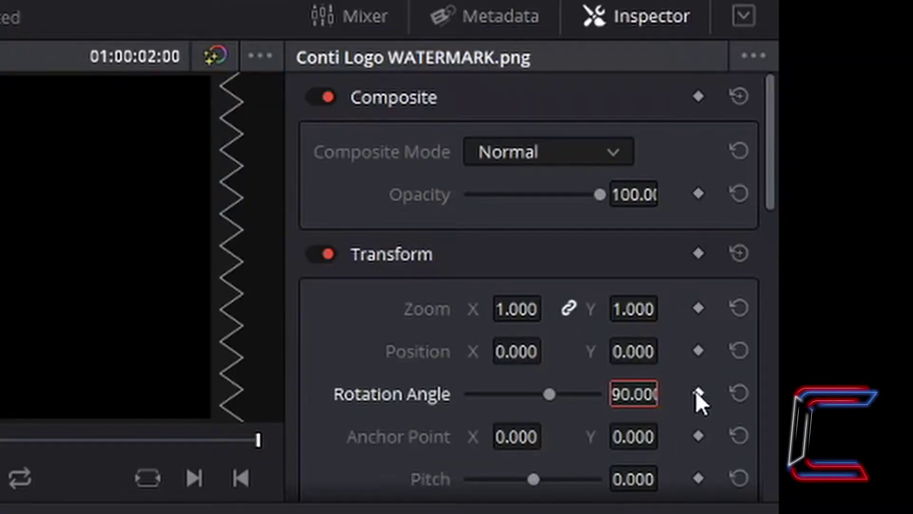
{"action": "left_click", "coordinate": [697, 393]}
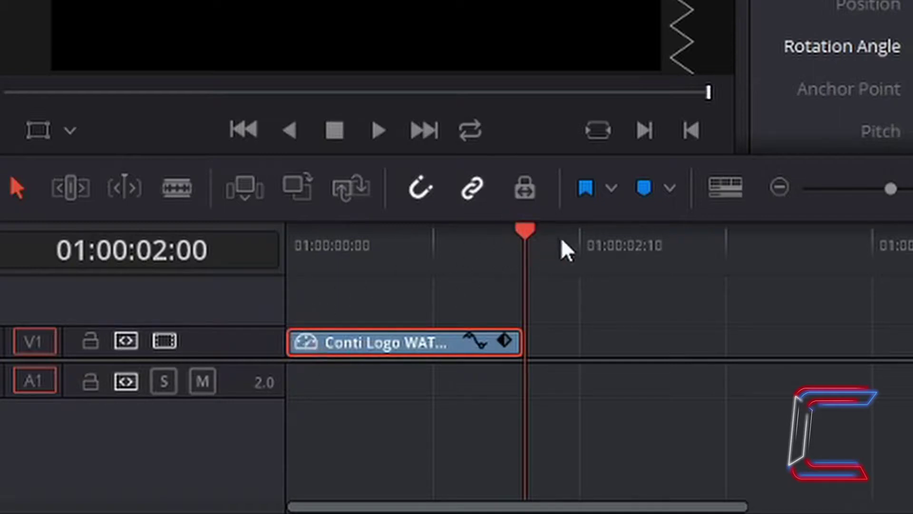
Add a Rotation Angle keyframe of 0 at the logo clip's start
{"action": "mouse_move", "coordinate": [526, 233]}
{"action": "left_mouse_down"}
{"action": "mouse_move", "coordinate": [449, 244]}
{"action": "mouse_move", "coordinate": [317, 232]}
{"action": "mouse_move", "coordinate": [255, 237]}
{"action": "left_mouse_up"}
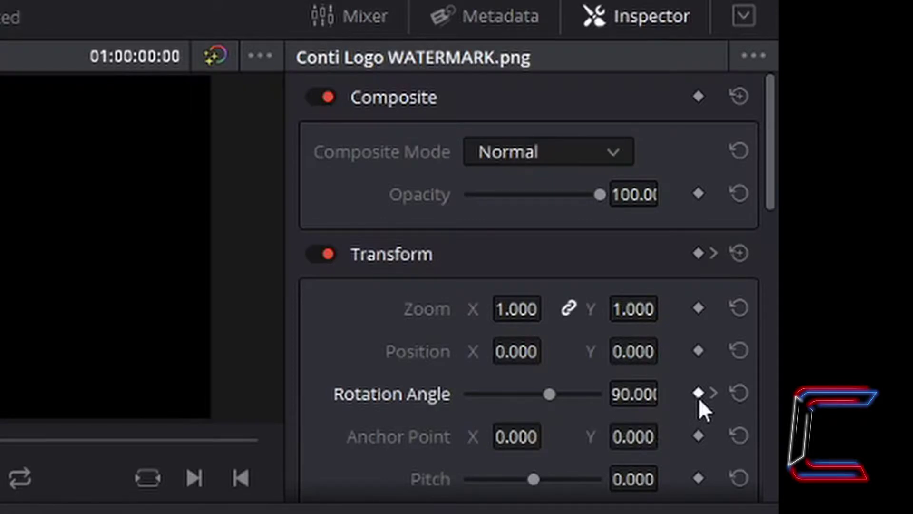
{"action": "left_click", "coordinate": [699, 398]}
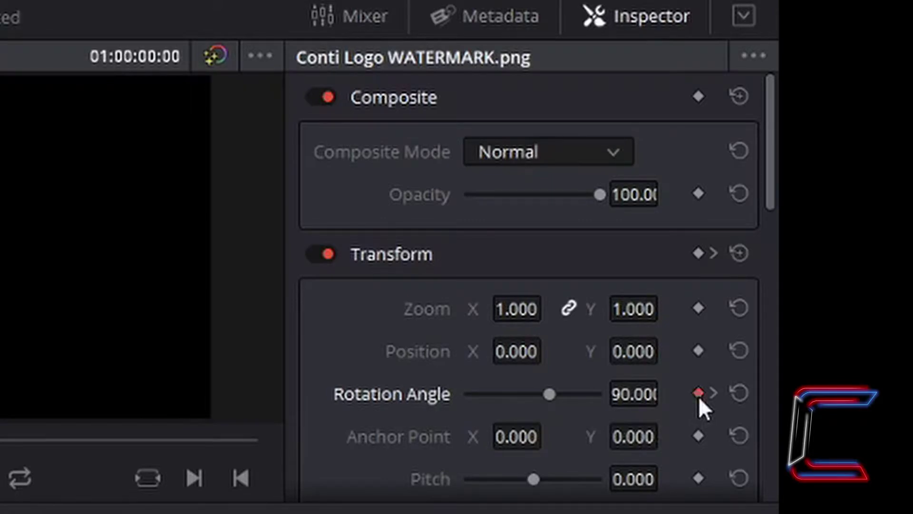
{"action": "left_click", "coordinate": [637, 392]}
{"action": "type", "text": "0"}
{"action": "key", "text": "Return"}
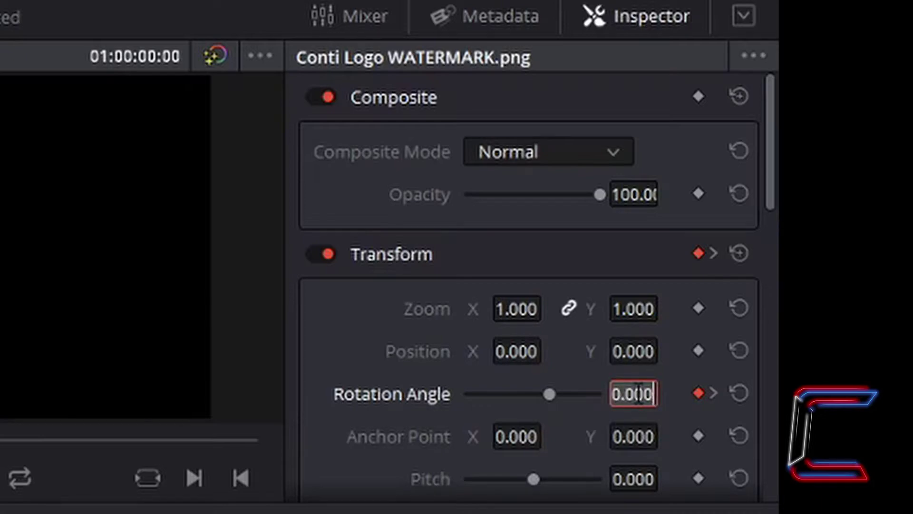
{"action": "key", "text": "BackSpace"}
{"action": "key", "text": "BackSpace"}
{"action": "key", "text": "BackSpace"}
{"action": "key", "text": "BackSpace"}
{"action": "key", "text": "Return"}
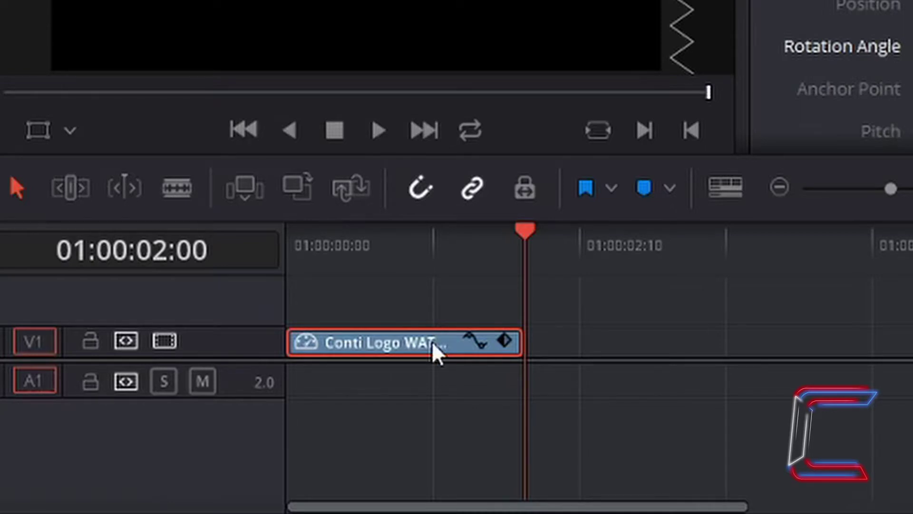
Copy the keyframed logo clip and paste a copy onto the timeline
{"action": "right_click", "coordinate": [434, 344]}
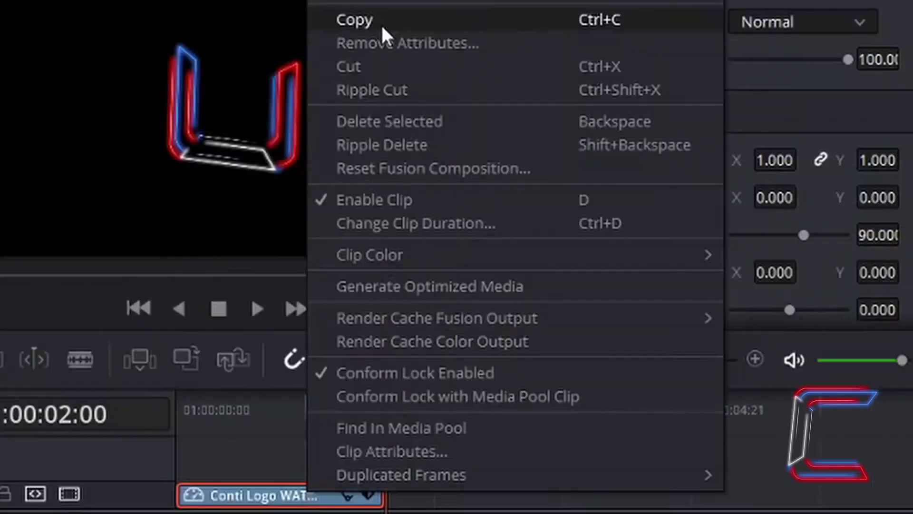
{"action": "left_click", "coordinate": [381, 22]}
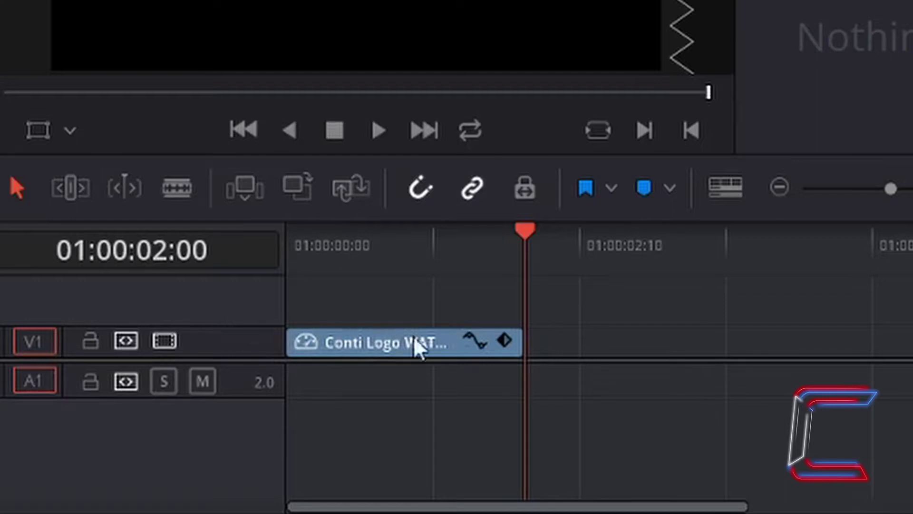
{"action": "right_click", "coordinate": [640, 300]}
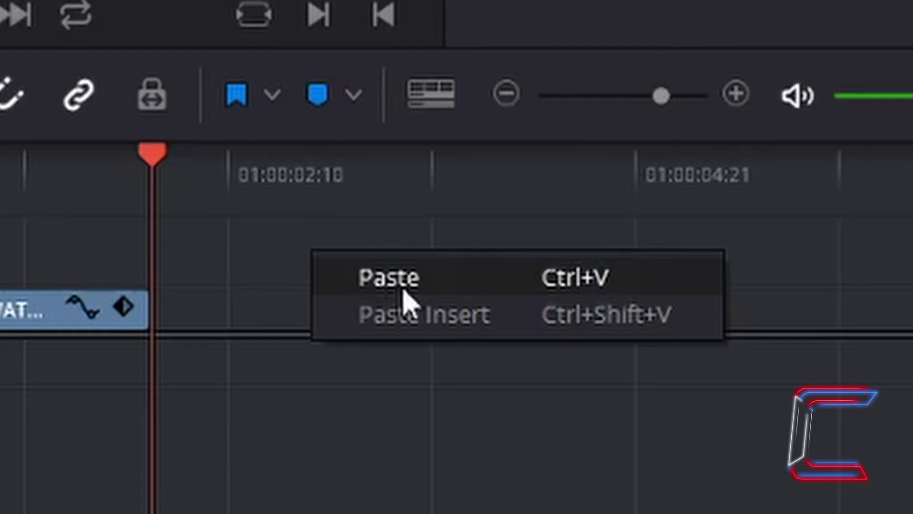
{"action": "left_click", "coordinate": [430, 298]}
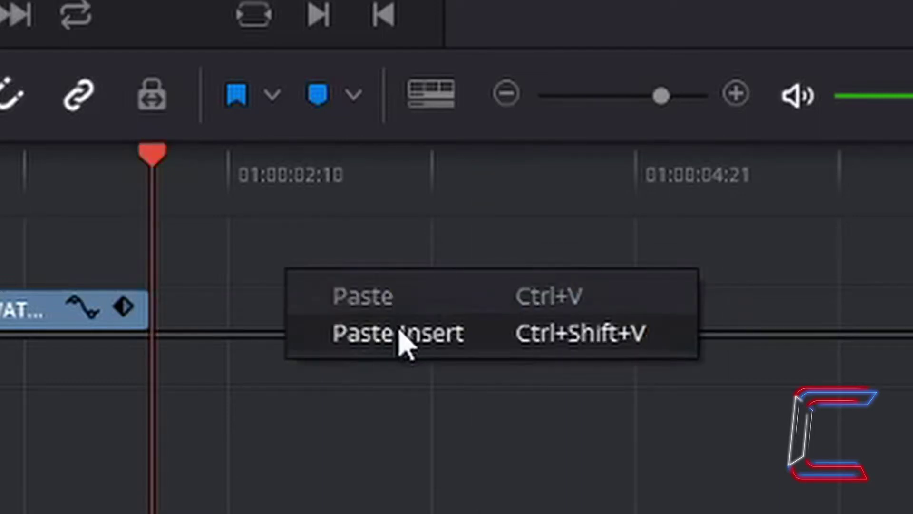
{"action": "left_click", "coordinate": [400, 334]}
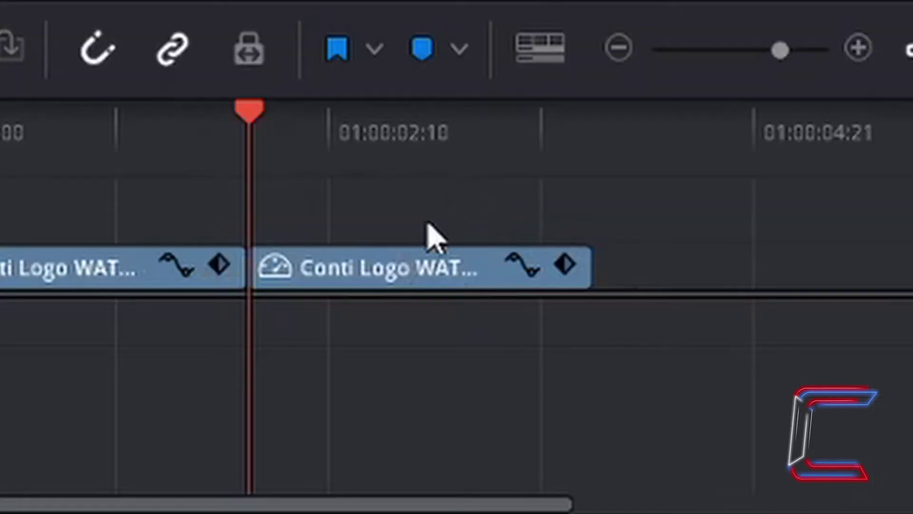
Paste another copy of the logo clip directly after the first clip
{"action": "right_click", "coordinate": [647, 311]}
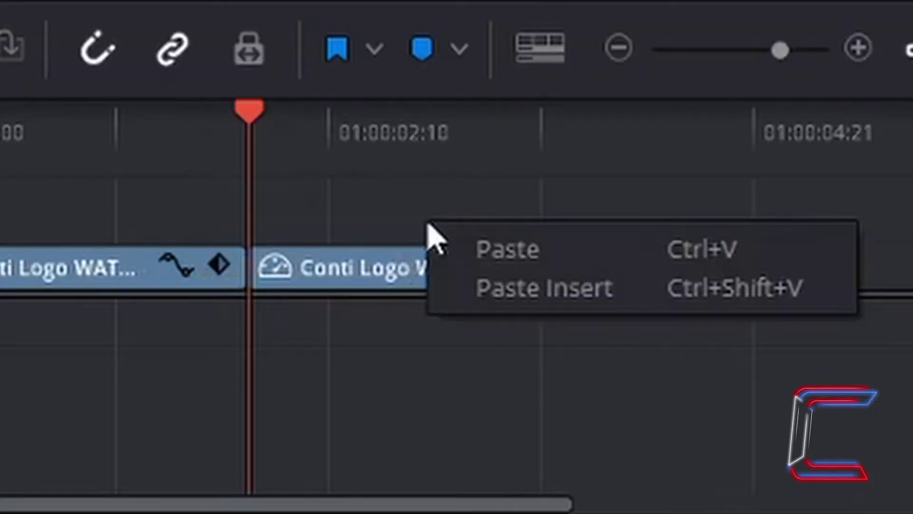
{"action": "left_click", "coordinate": [600, 298]}
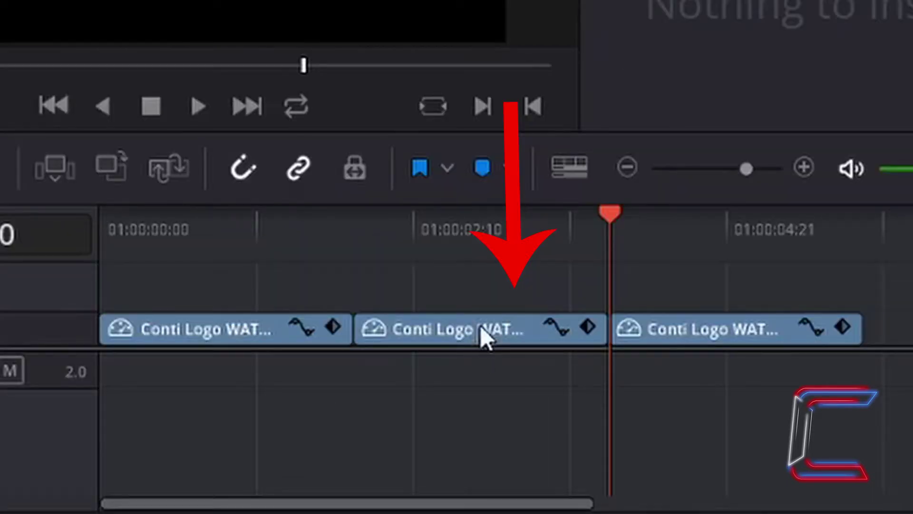
{"action": "left_click", "coordinate": [478, 331]}
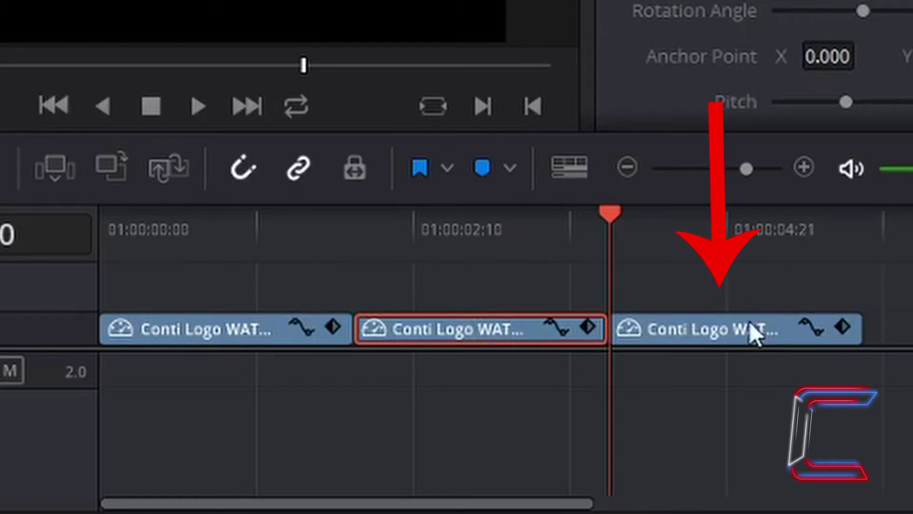
{"action": "left_click", "coordinate": [742, 332]}
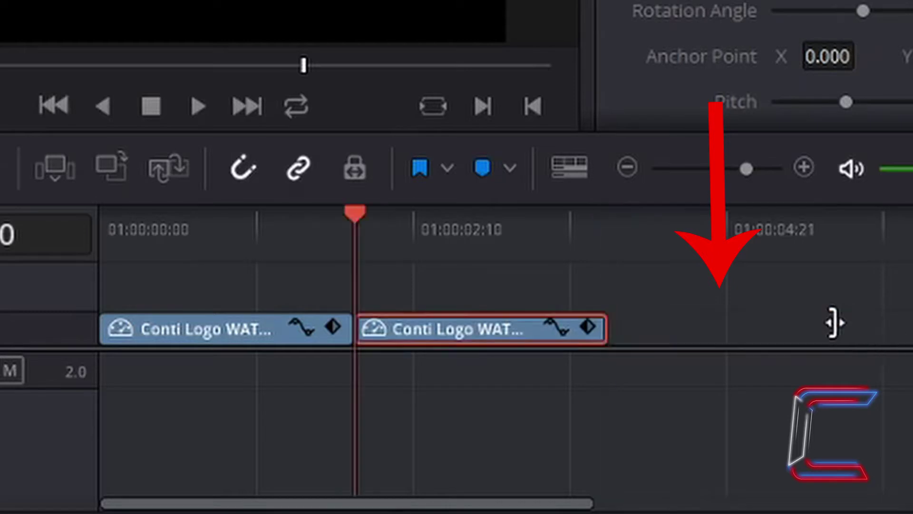
{"action": "right_click", "coordinate": [537, 280]}
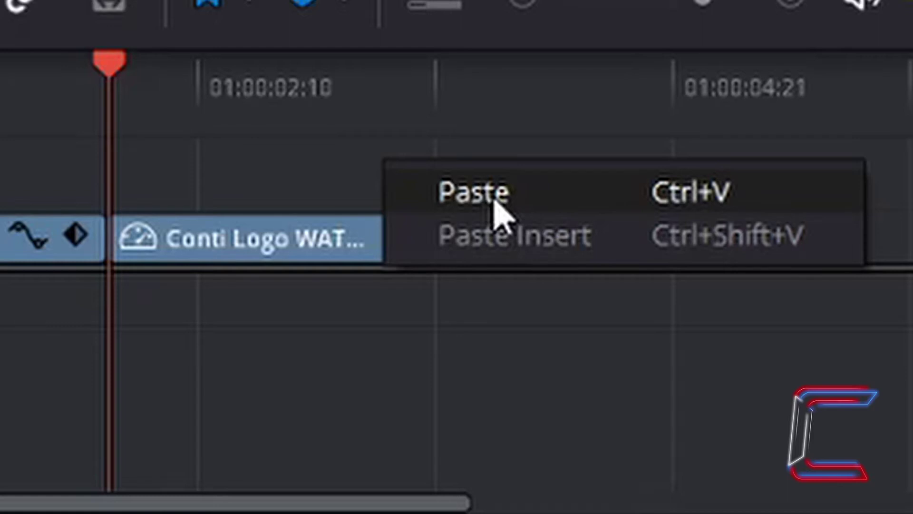
{"action": "left_click", "coordinate": [495, 195]}
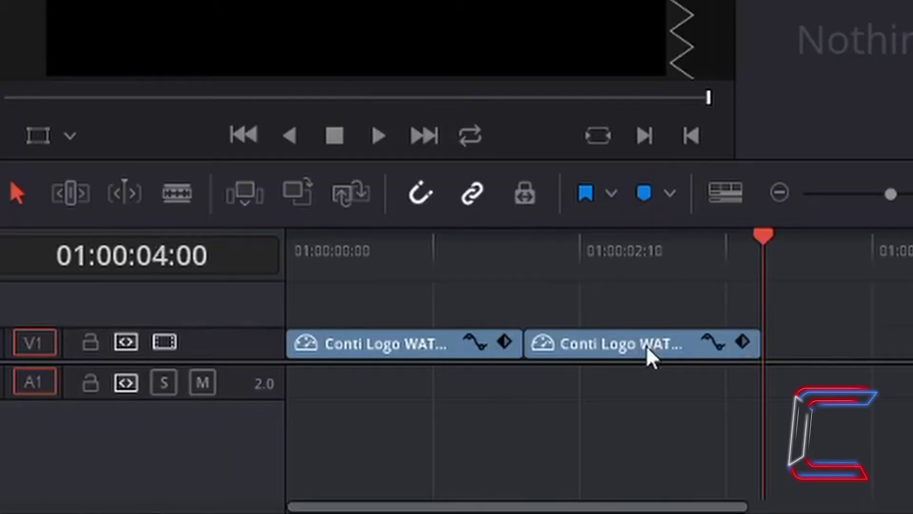
{"action": "left_click", "coordinate": [633, 337]}
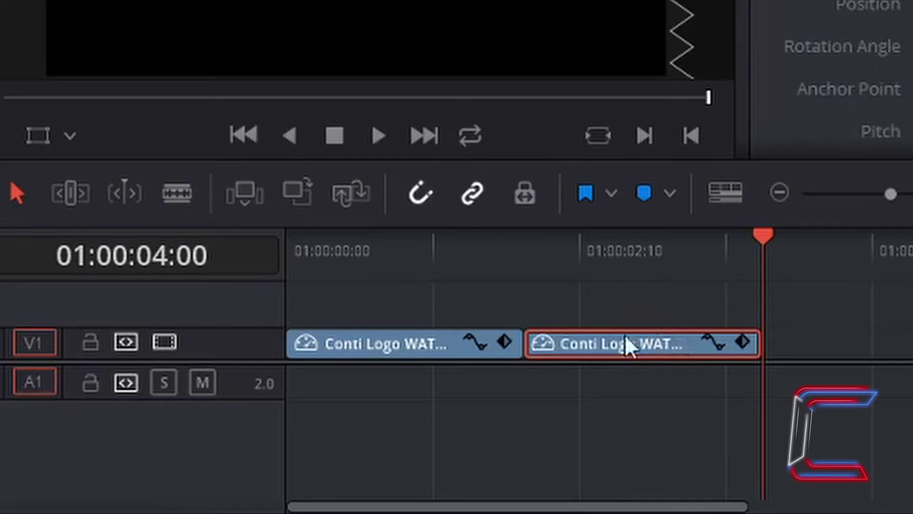
Play back the timeline to preview the spin and check each clip's rotation
{"action": "left_click_drag", "start_coordinate": [366, 235], "coordinate": [766, 235]}
{"action": "key", "text": "j"}
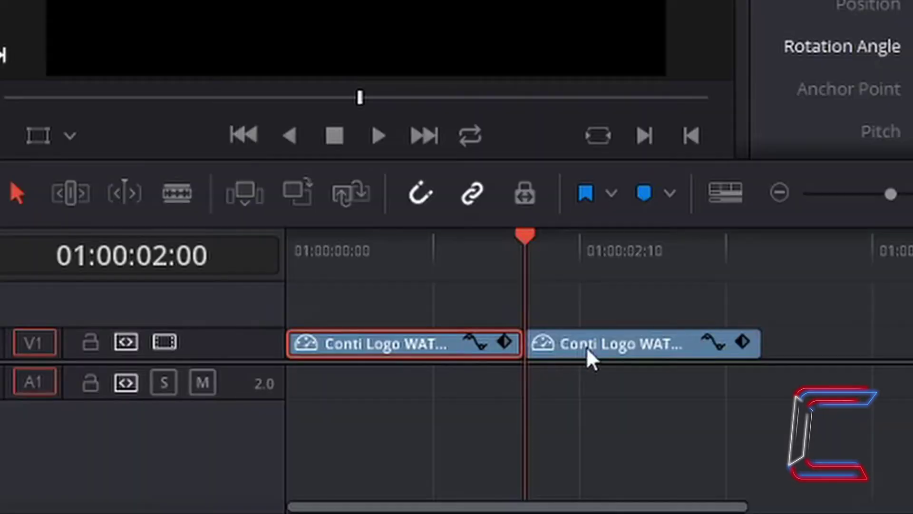
{"action": "left_click", "coordinate": [587, 350]}
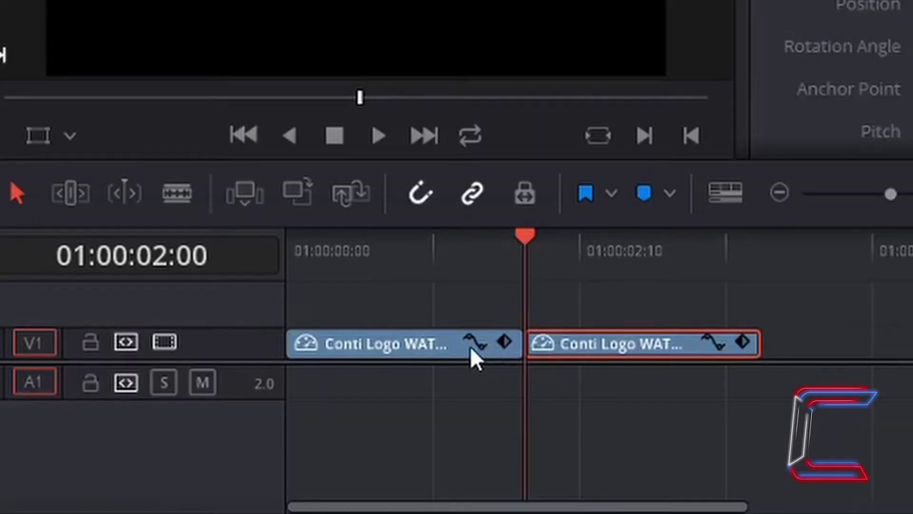
{"action": "left_click", "coordinate": [418, 348]}
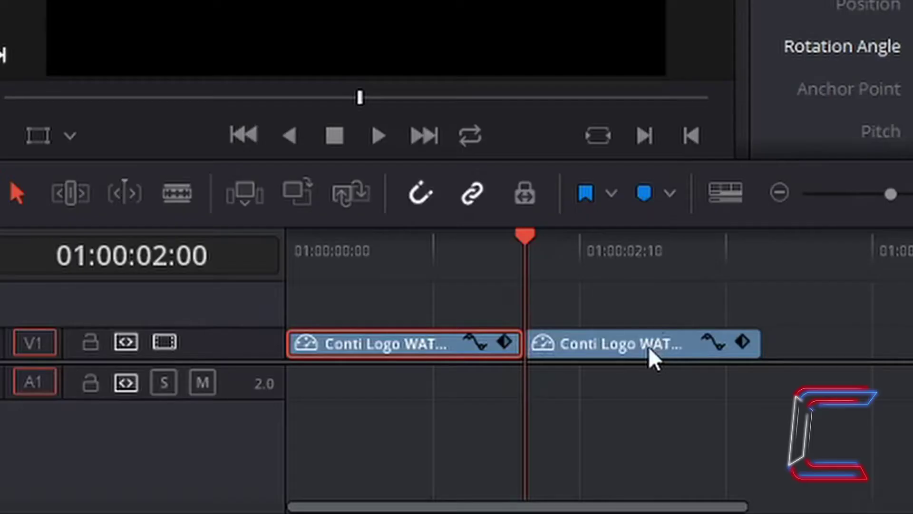
Key the second logo clip's rotation at 90 at its start and 180 at 01:00:04:00
{"action": "left_click", "coordinate": [652, 339]}
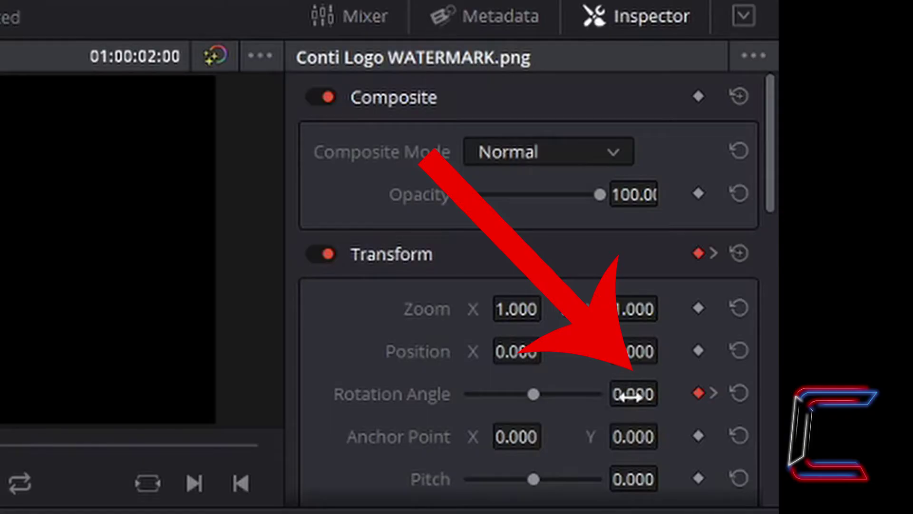
{"action": "left_click", "coordinate": [631, 396]}
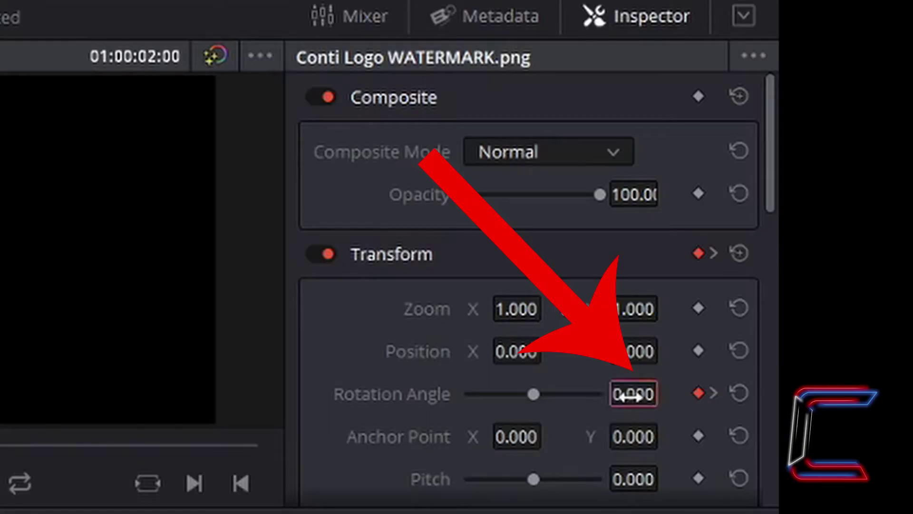
{"action": "type", "text": "90"}
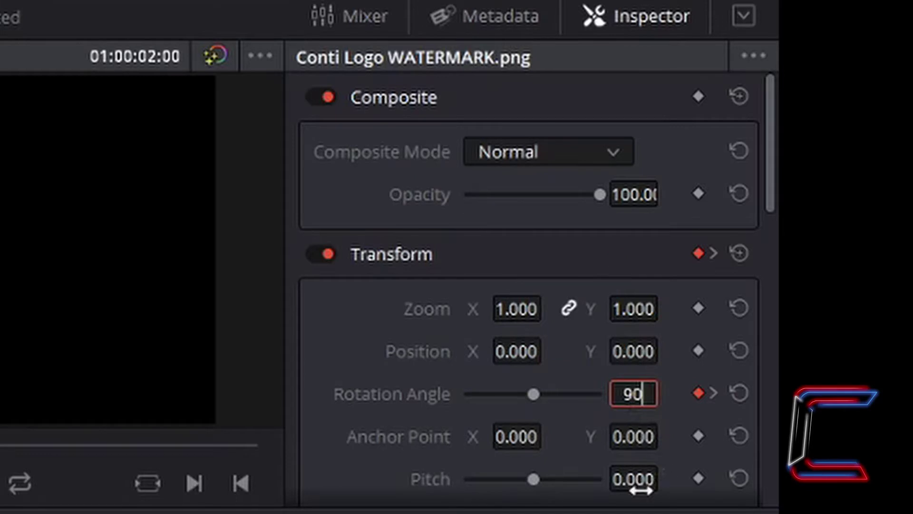
{"action": "key", "text": "Return"}
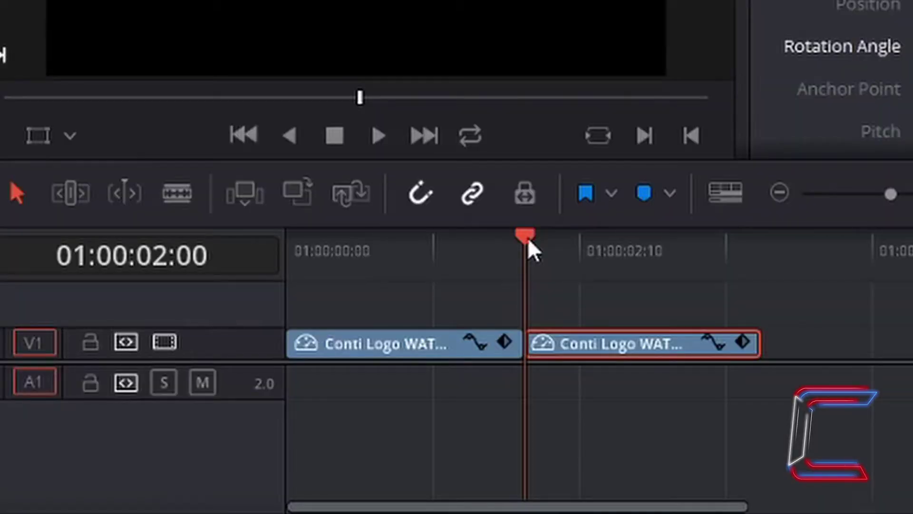
{"action": "left_click_drag", "start_coordinate": [527, 238], "coordinate": [778, 244]}
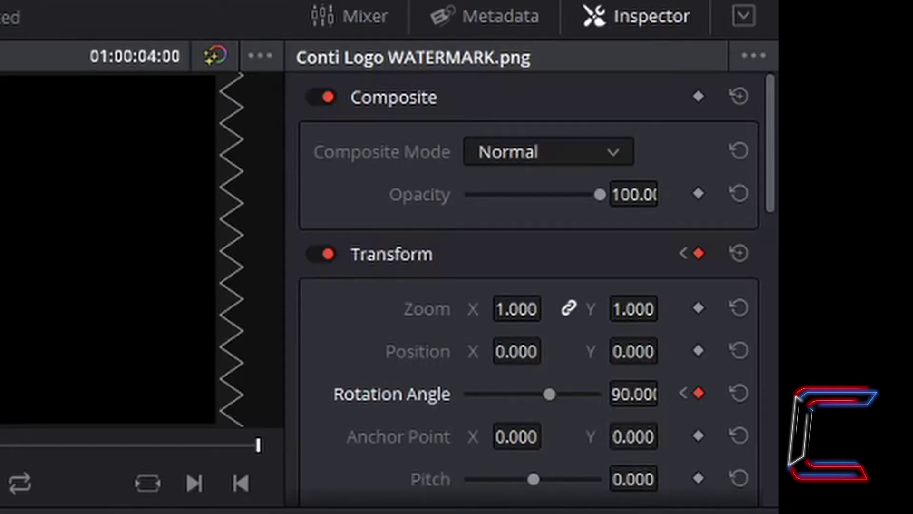
{"action": "left_click", "coordinate": [636, 393]}
{"action": "type", "text": "0.000"}
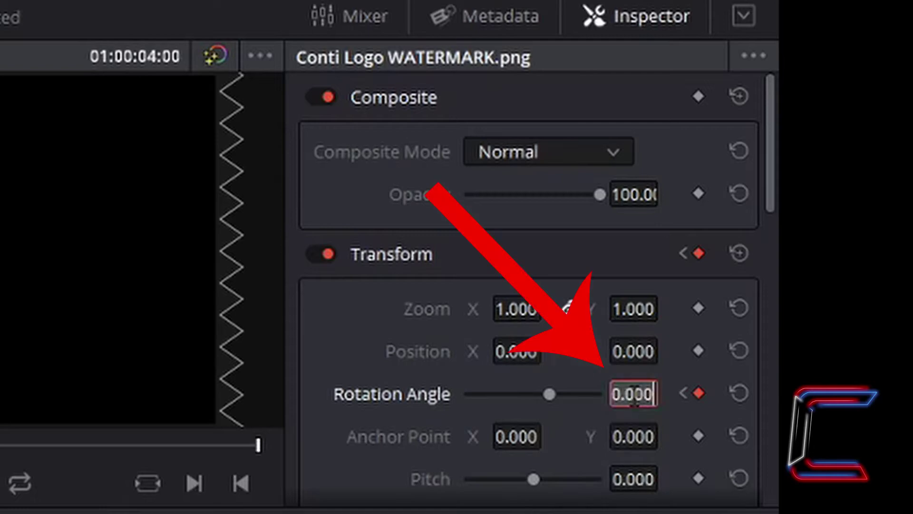
{"action": "type", "text": "180."}
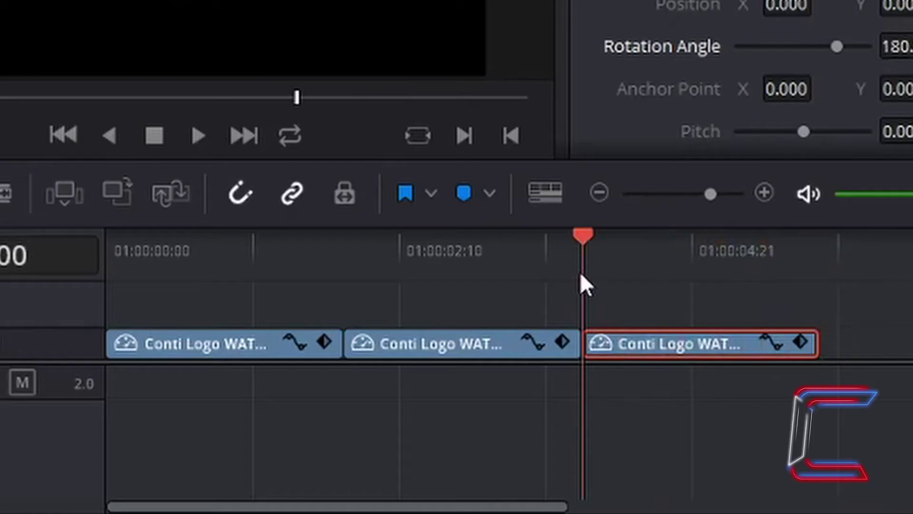
Key the third logo clip's rotation at 90 at its start and 270 at its end
{"action": "left_click_drag", "start_coordinate": [627, 275], "coordinate": [820, 270]}
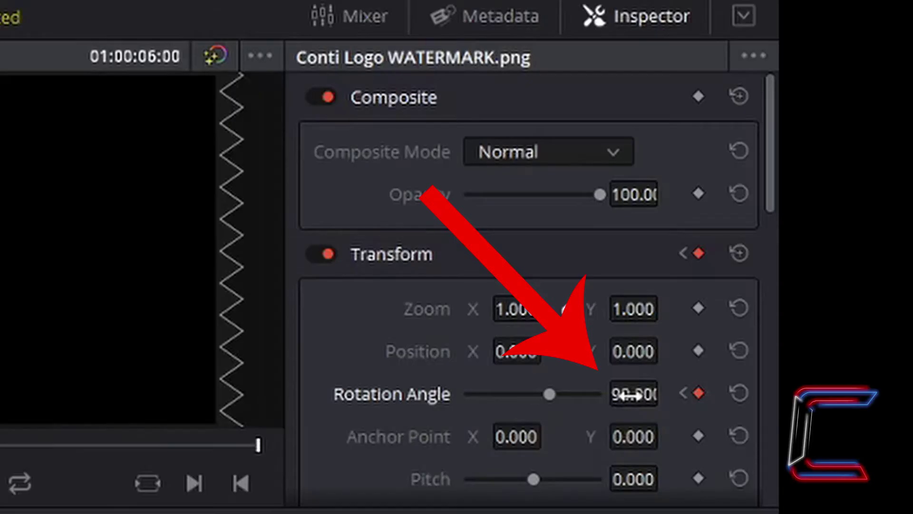
{"action": "left_click", "coordinate": [630, 395]}
{"action": "type", "text": "0"}
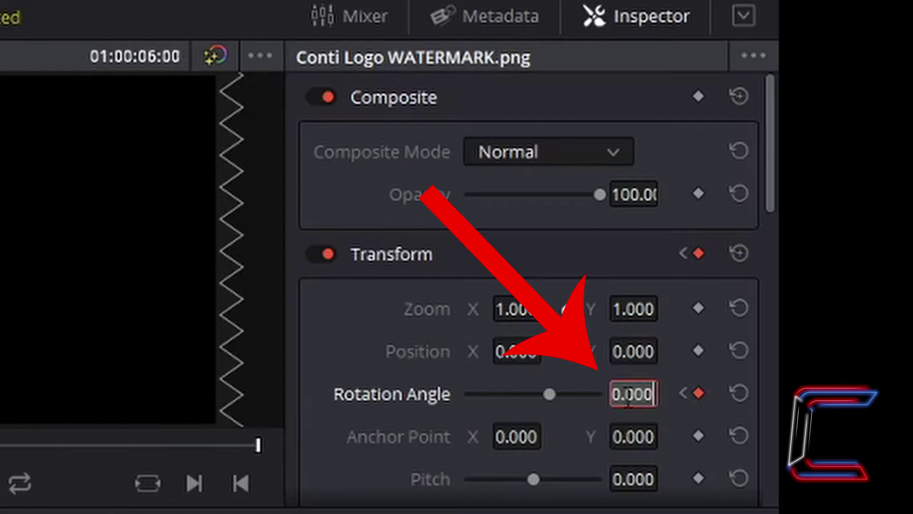
{"action": "type", "text": "90"}
{"action": "key", "text": "Return"}
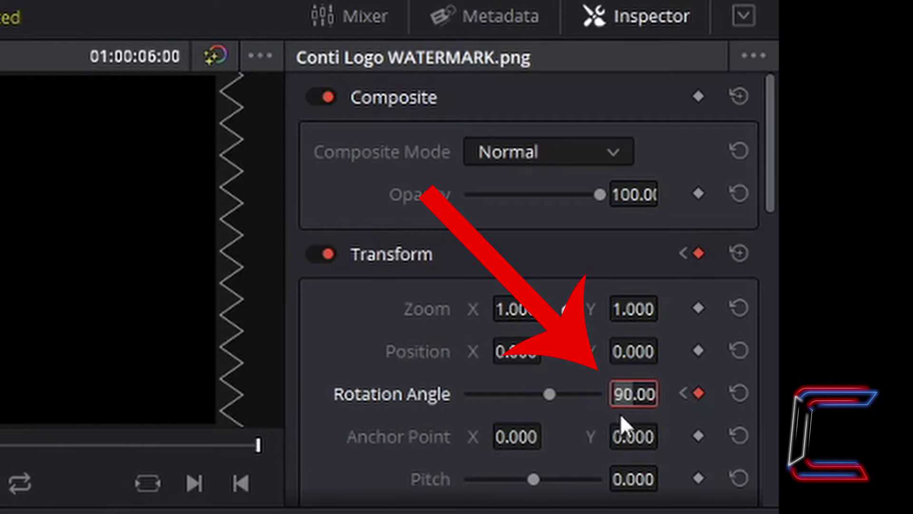
{"action": "type", "text": "0"}
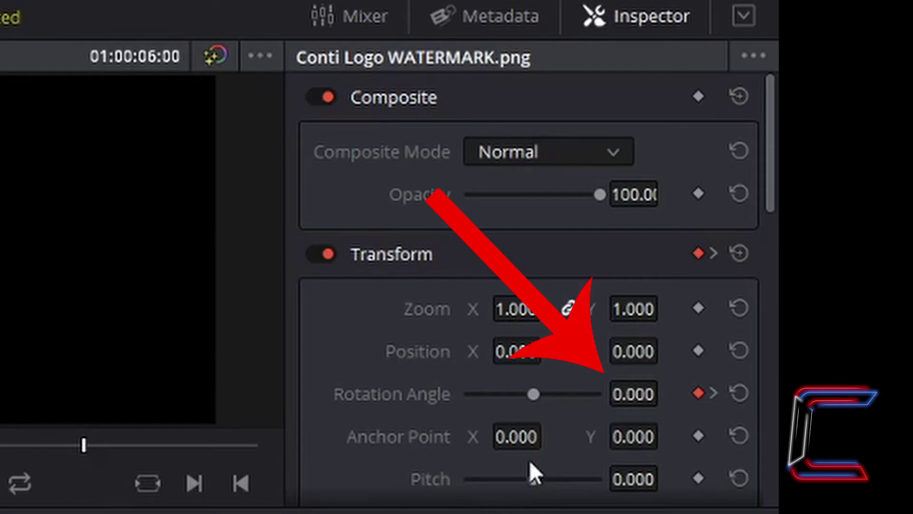
{"action": "type", "text": "270"}
{"action": "key", "text": "Return"}
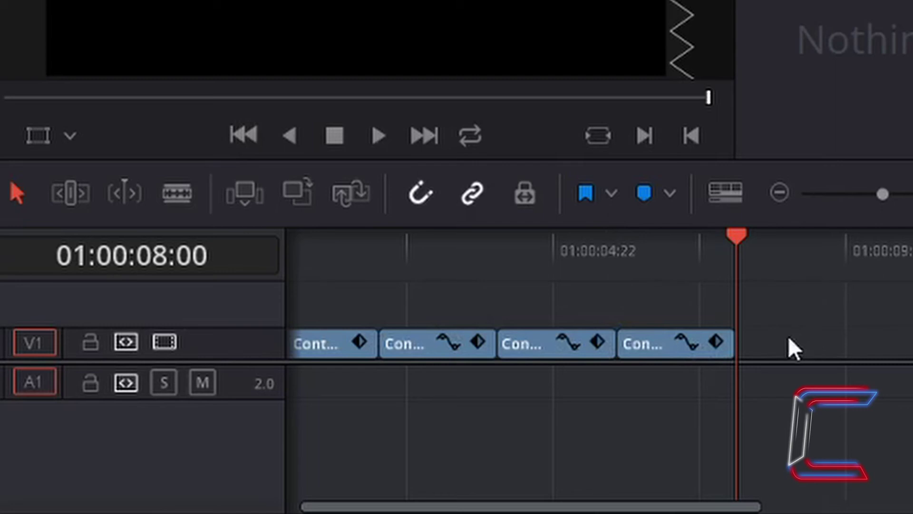
Copy the four spinning logo clips, paste them after the originals, and append a plain logo clip
{"action": "left_click", "coordinate": [316, 347]}
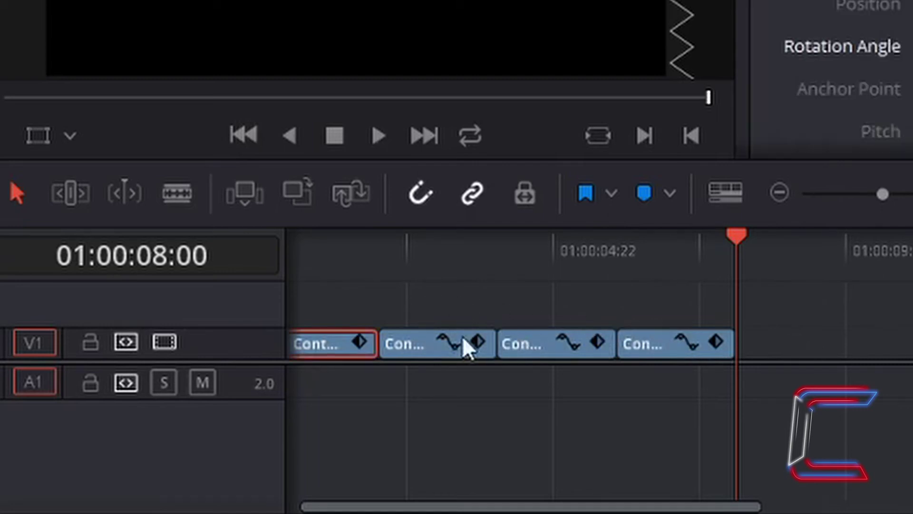
{"action": "left_click", "coordinate": [432, 347], "text": "ctrl"}
{"action": "left_click", "coordinate": [564, 341], "text": "ctrl"}
{"action": "left_click", "coordinate": [638, 344], "text": "ctrl"}
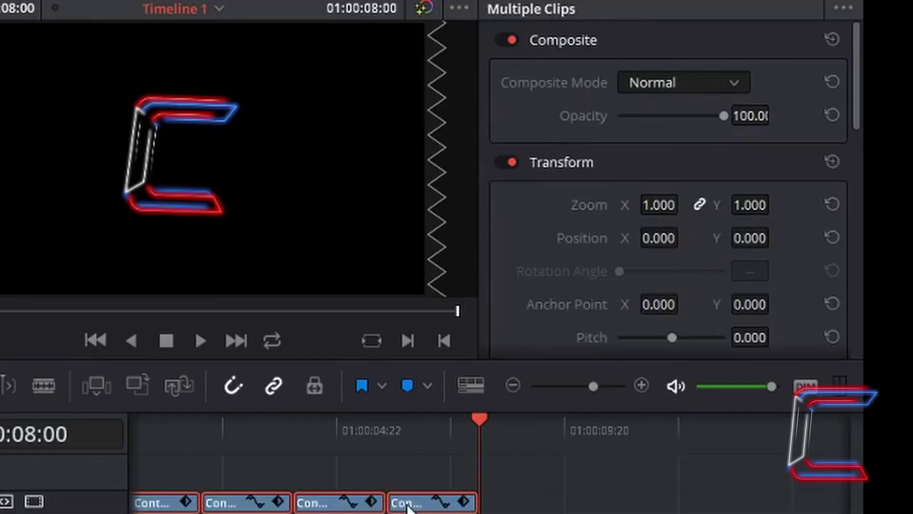
{"action": "right_click", "coordinate": [644, 347]}
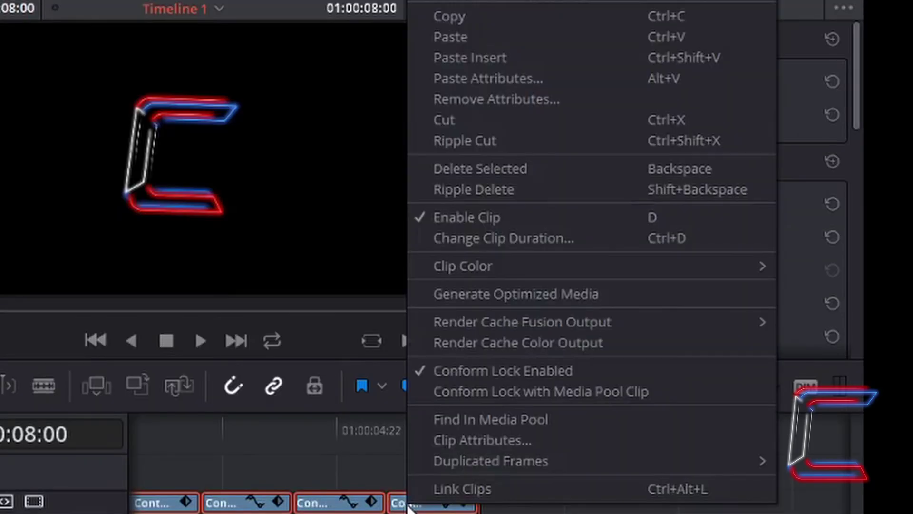
{"action": "left_click", "coordinate": [461, 37]}
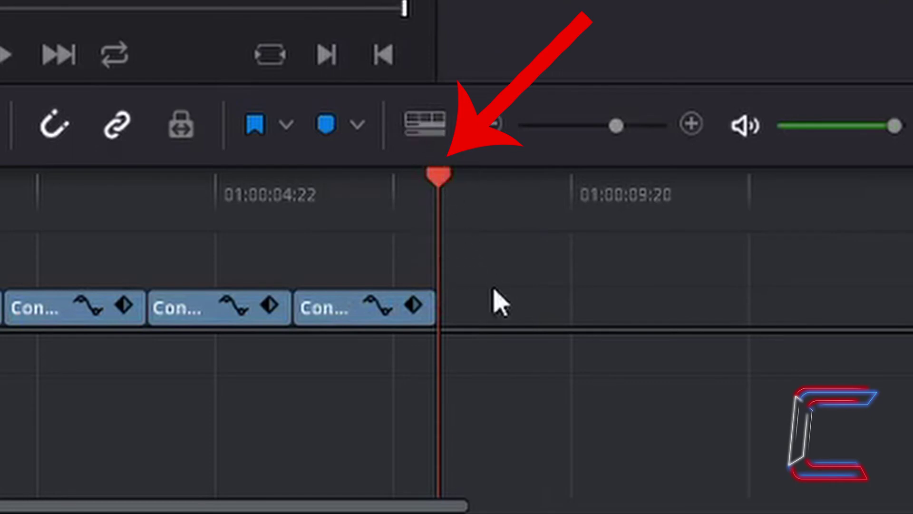
{"action": "right_click", "coordinate": [522, 302]}
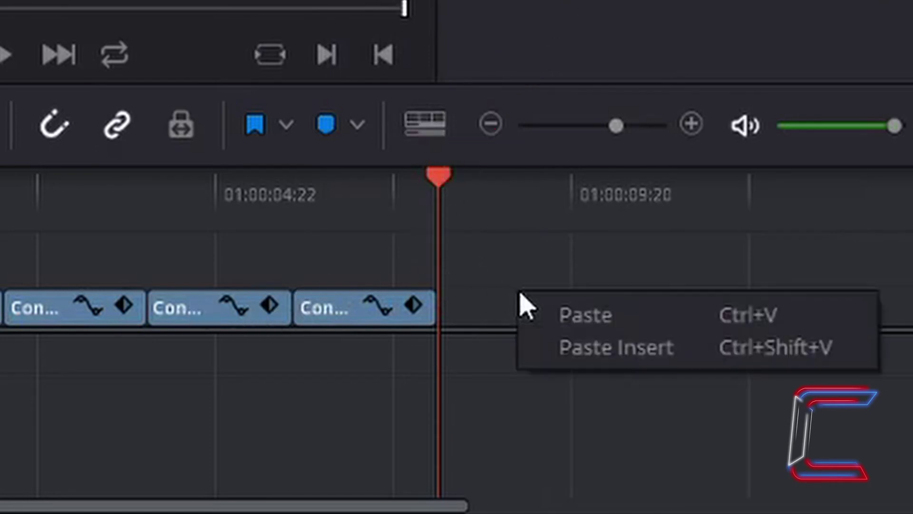
{"action": "left_click", "coordinate": [562, 330]}
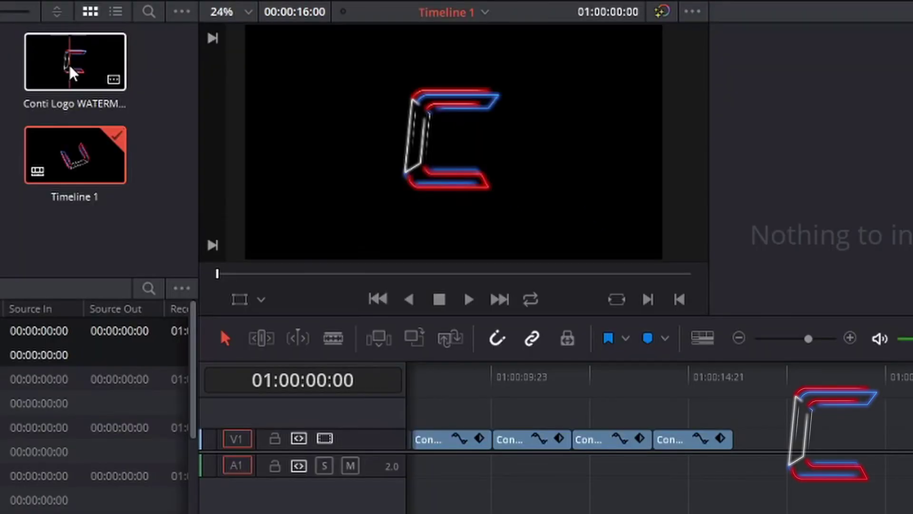
{"action": "left_click_drag", "start_coordinate": [69, 66], "coordinate": [744, 440]}
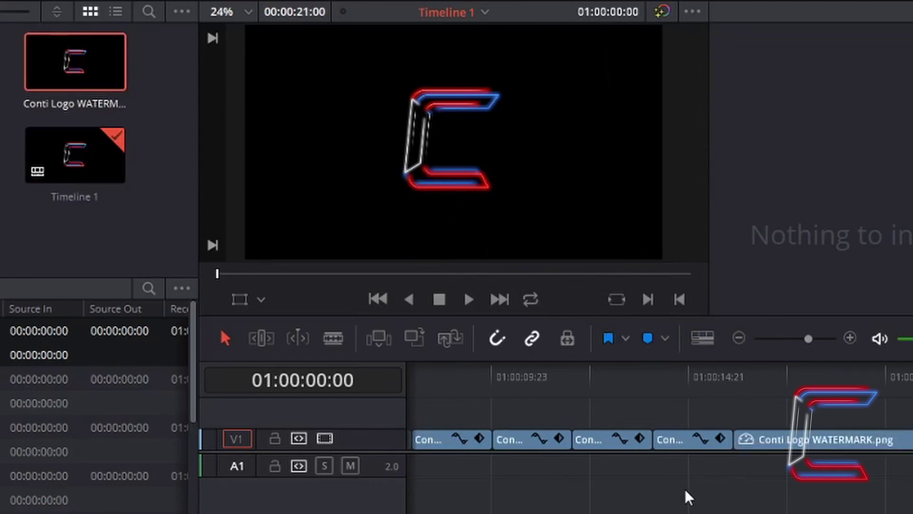